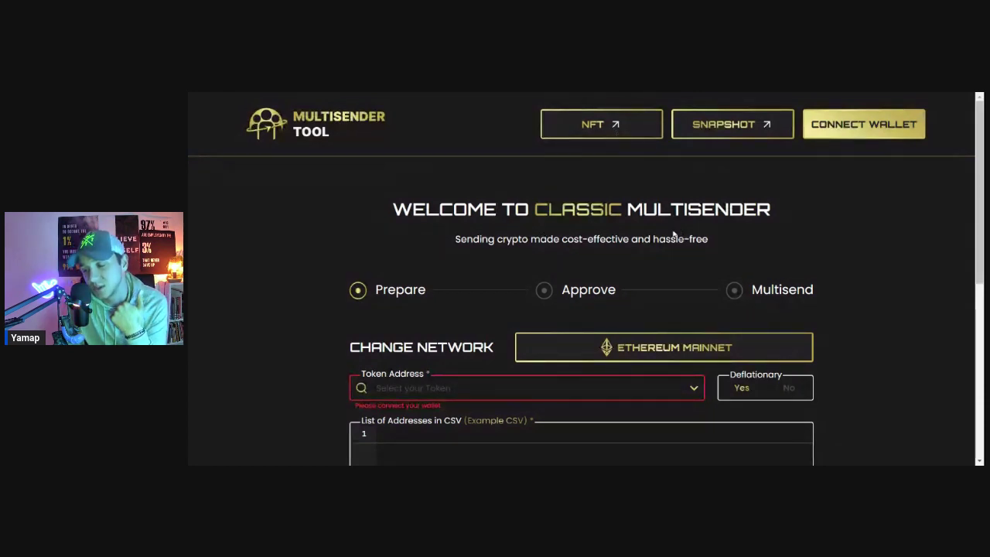
Step: Browse the network list and close it, keeping the current chain
{"action": "scroll", "coordinate": [564, 280], "scroll_direction": "down", "scroll_amount": 1}
{"action": "scroll", "coordinate": [563, 279], "scroll_direction": "up", "scroll_amount": 1}
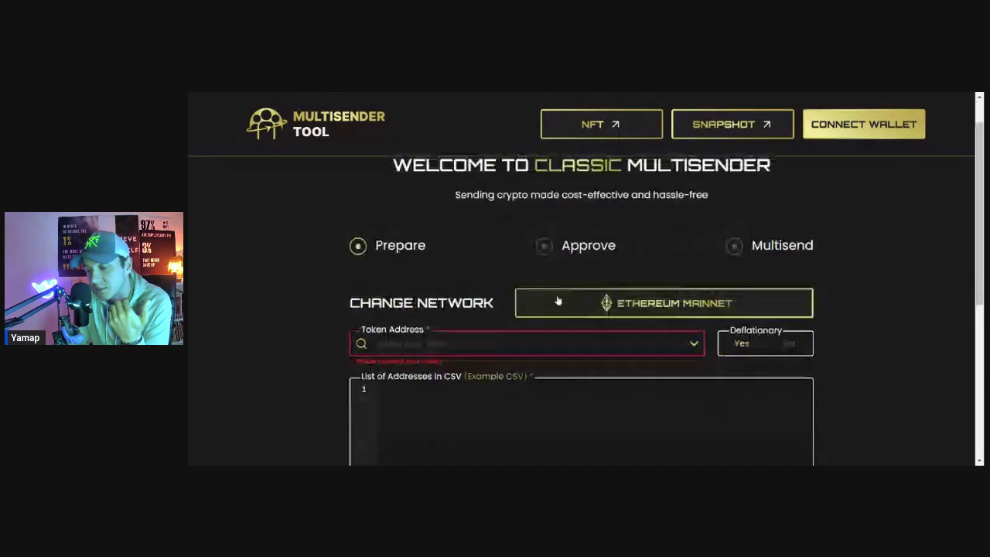
{"action": "left_click", "coordinate": [558, 301]}
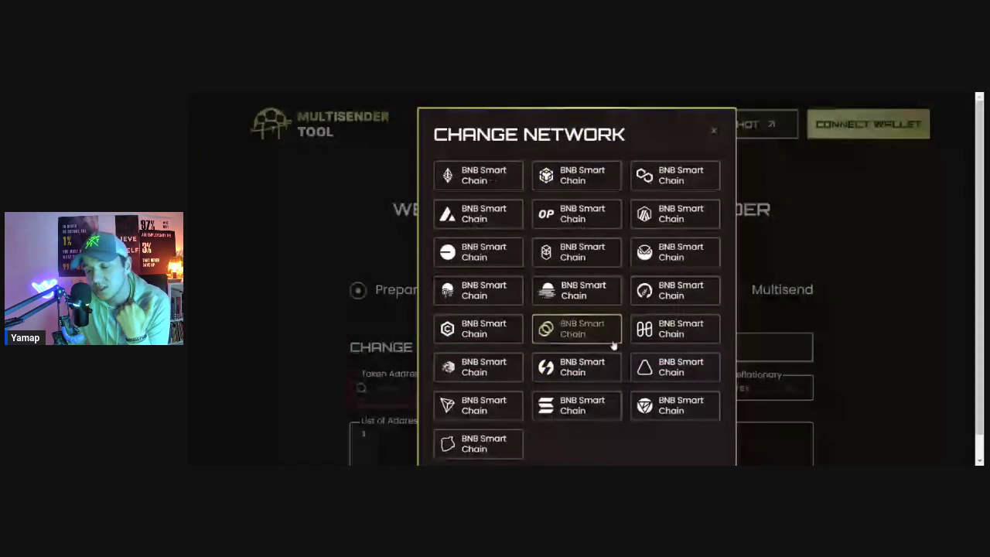
{"action": "scroll", "coordinate": [613, 345], "scroll_direction": "down", "scroll_amount": 1}
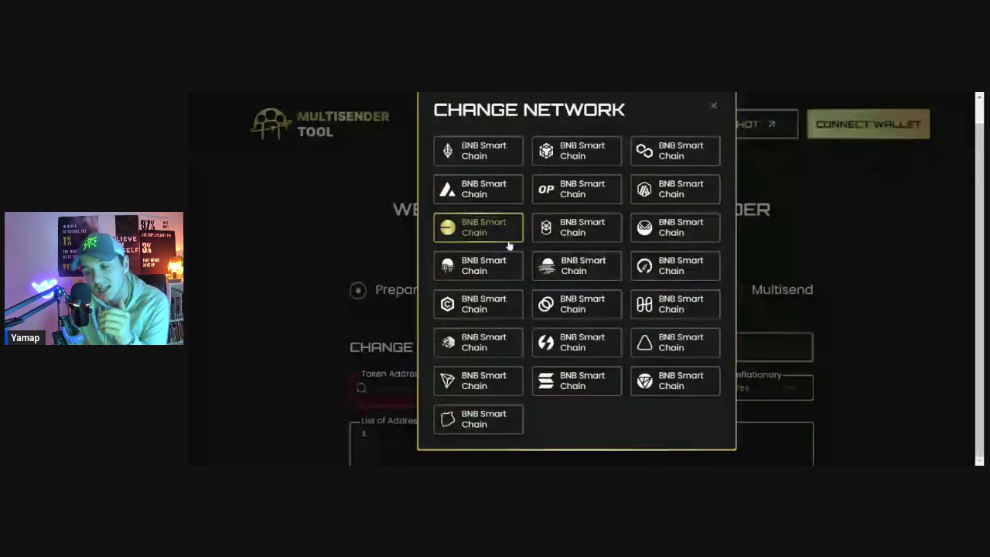
{"action": "left_click", "coordinate": [714, 108]}
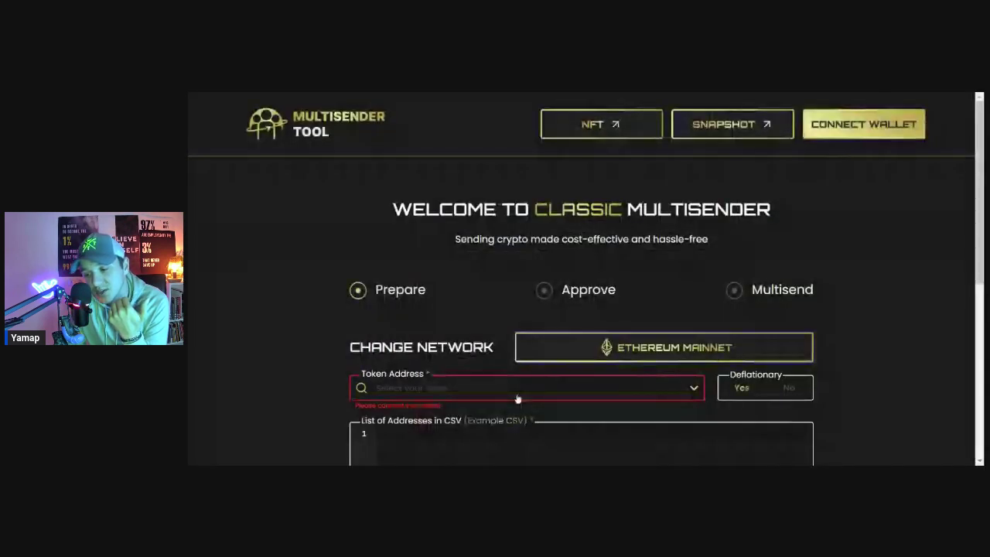
Step: Check the token address choices, then mark the token as not deflationary (No)
{"action": "left_click", "coordinate": [516, 396]}
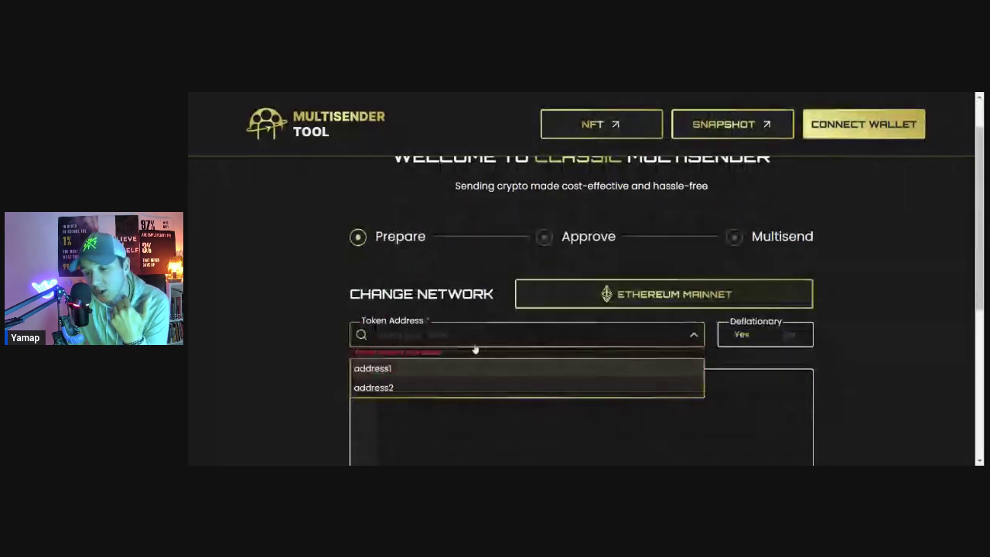
{"action": "left_click", "coordinate": [432, 340]}
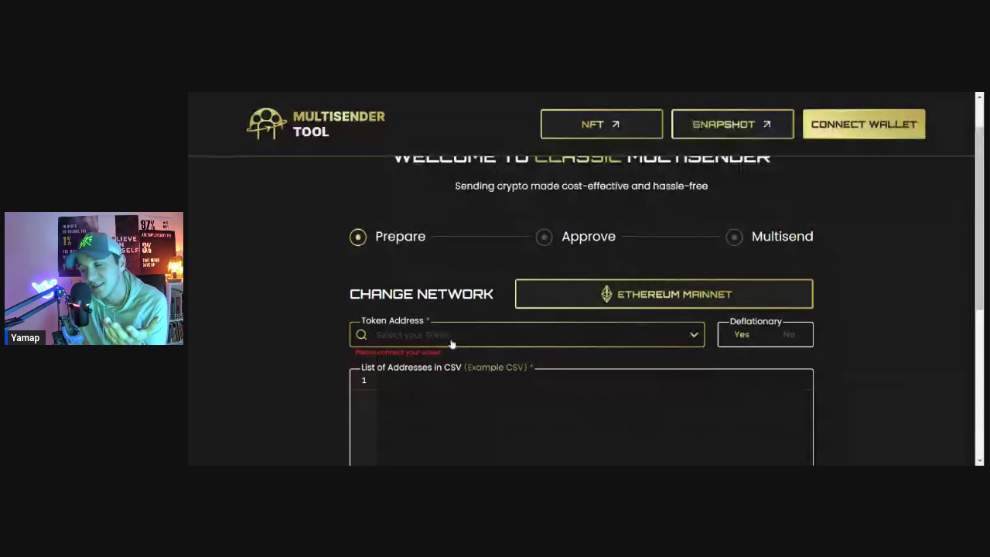
{"action": "left_click", "coordinate": [788, 334]}
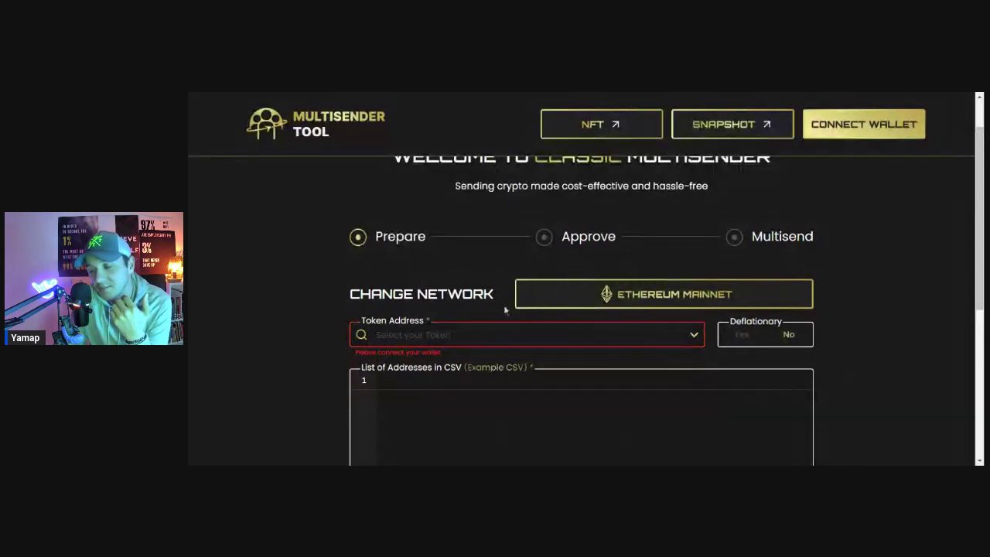
{"action": "scroll", "coordinate": [534, 309], "scroll_direction": "down", "scroll_amount": 1}
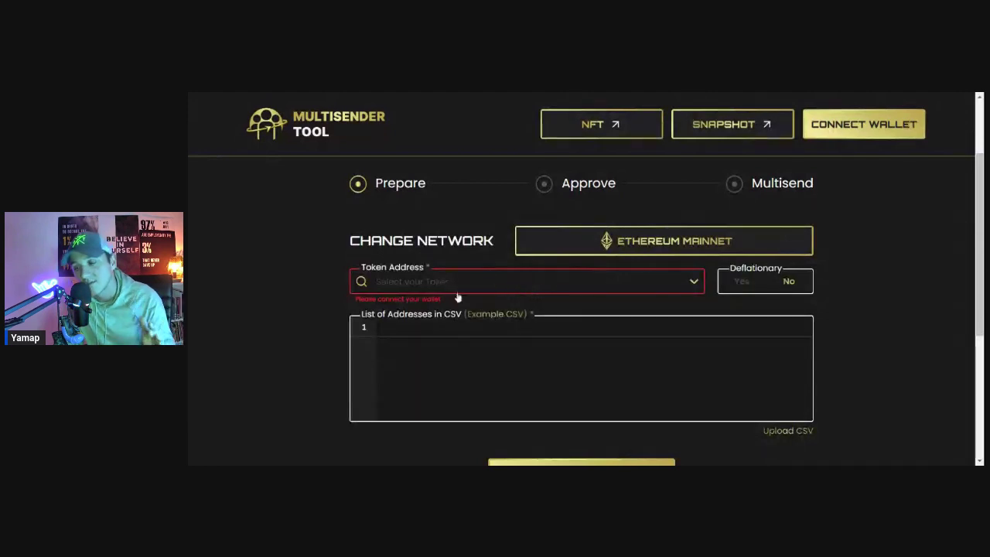
{"action": "scroll", "coordinate": [455, 346], "scroll_direction": "down", "scroll_amount": 2}
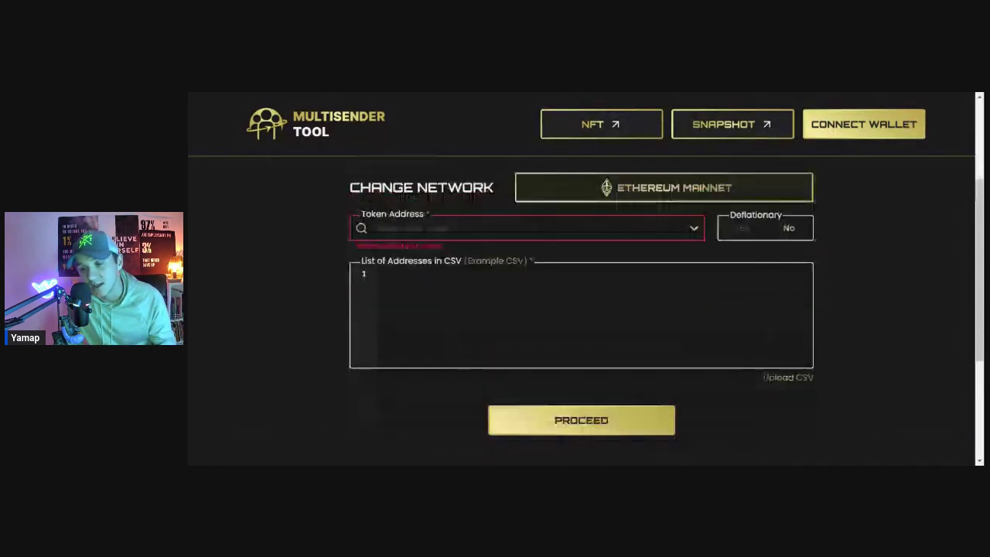
{"action": "scroll", "coordinate": [471, 327], "scroll_direction": "up", "scroll_amount": 1}
Step: Review the Approve step: the WORLD balance and the exact-22 or unlimited approval choices
{"action": "scroll", "coordinate": [471, 327], "scroll_direction": "up", "scroll_amount": 1}
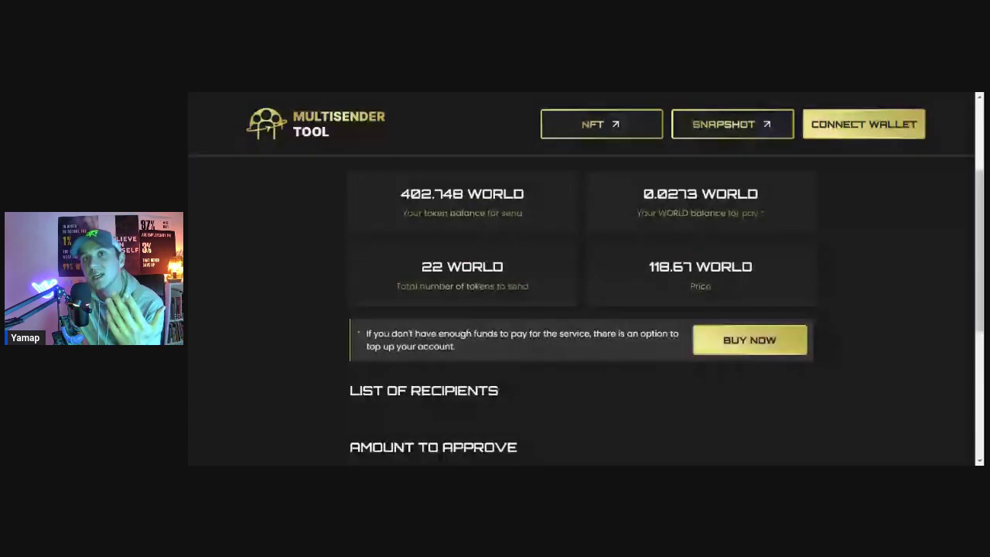
{"action": "scroll", "coordinate": [470, 308], "scroll_direction": "up", "scroll_amount": 1}
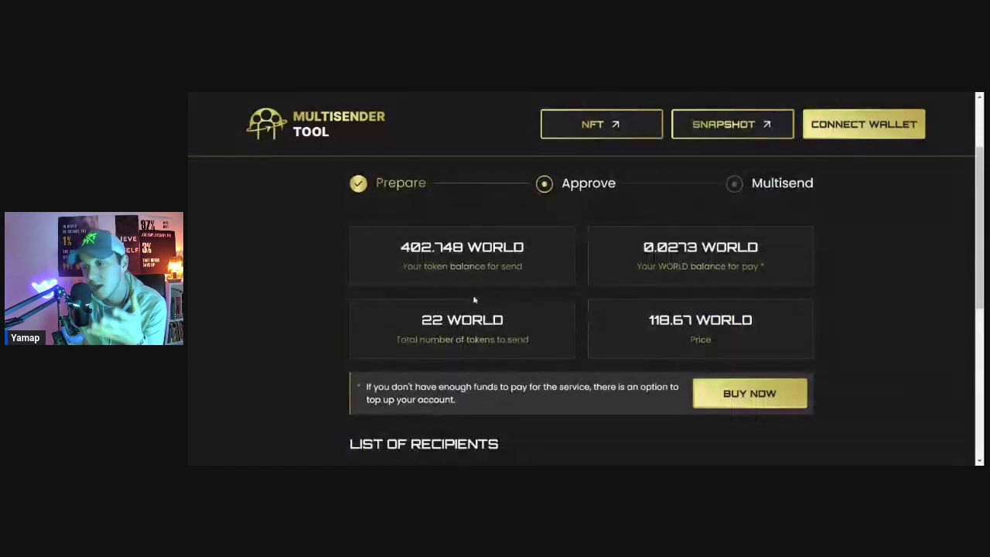
{"action": "scroll", "coordinate": [474, 300], "scroll_direction": "down", "scroll_amount": 3}
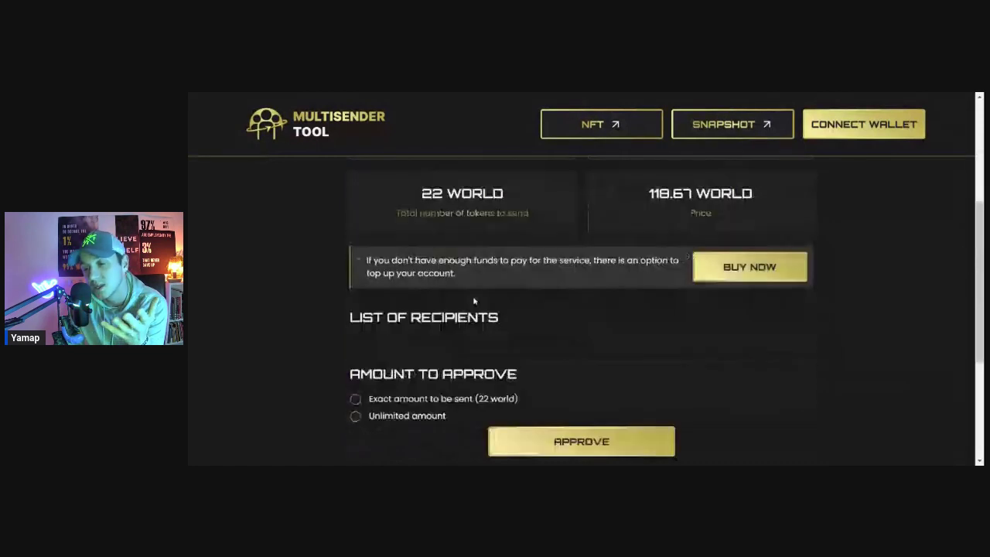
{"action": "scroll", "coordinate": [474, 301], "scroll_direction": "up", "scroll_amount": 1}
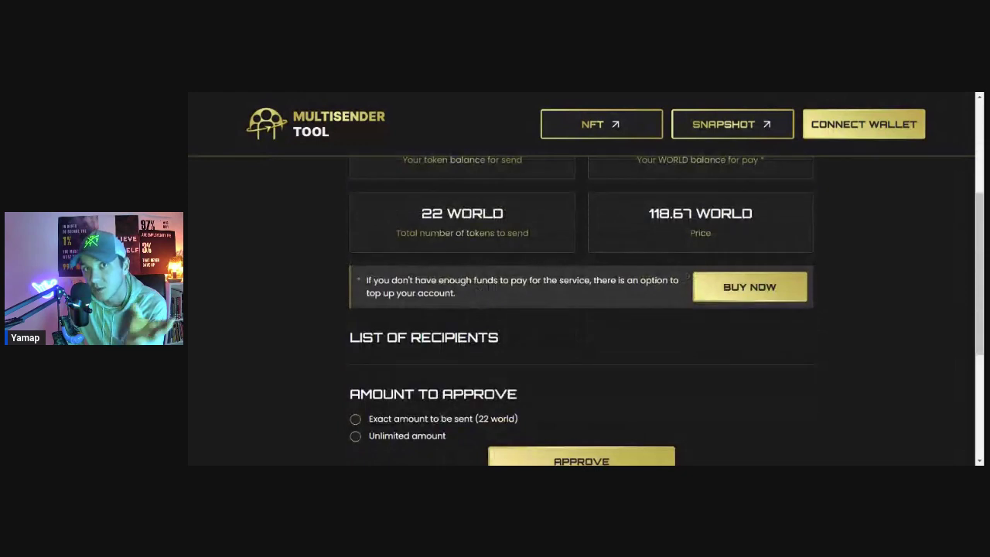
{"action": "scroll", "coordinate": [484, 294], "scroll_direction": "up", "scroll_amount": 2}
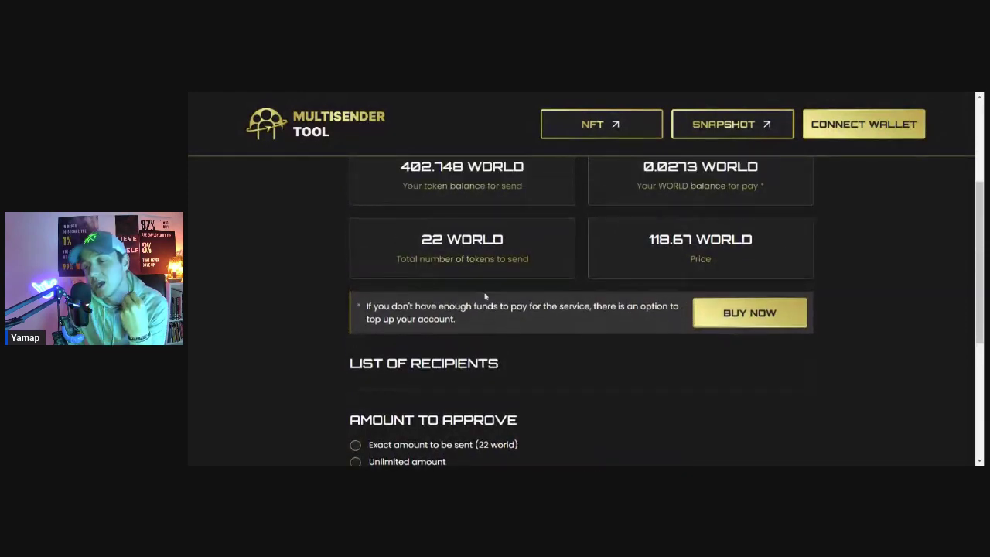
{"action": "scroll", "coordinate": [495, 287], "scroll_direction": "up", "scroll_amount": 1}
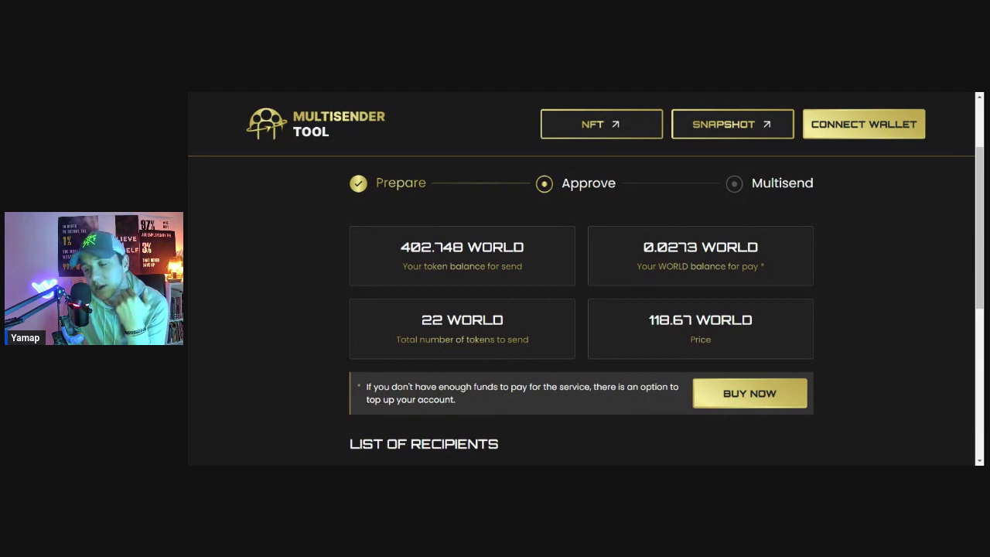
{"action": "scroll", "coordinate": [523, 313], "scroll_direction": "down", "scroll_amount": 1}
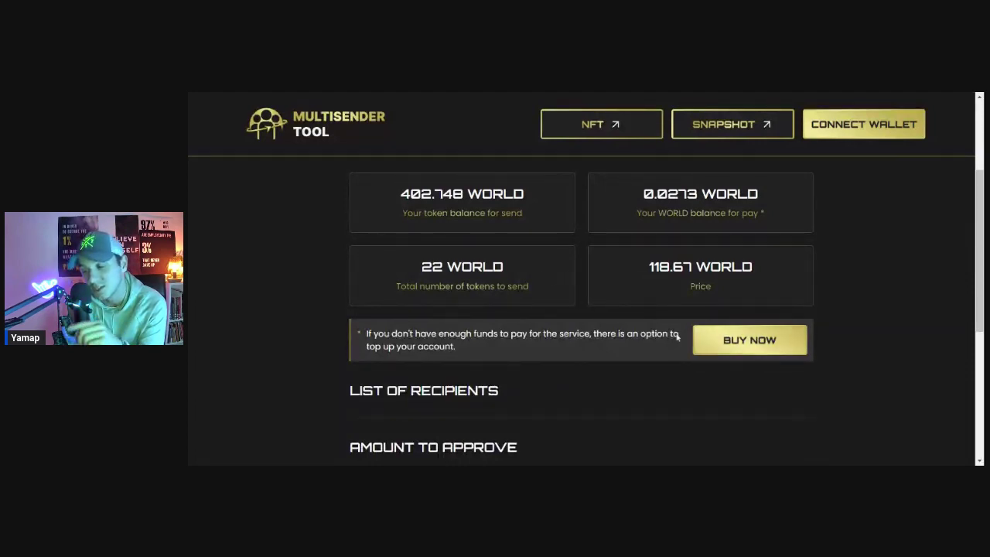
{"action": "scroll", "coordinate": [509, 362], "scroll_direction": "down", "scroll_amount": 1}
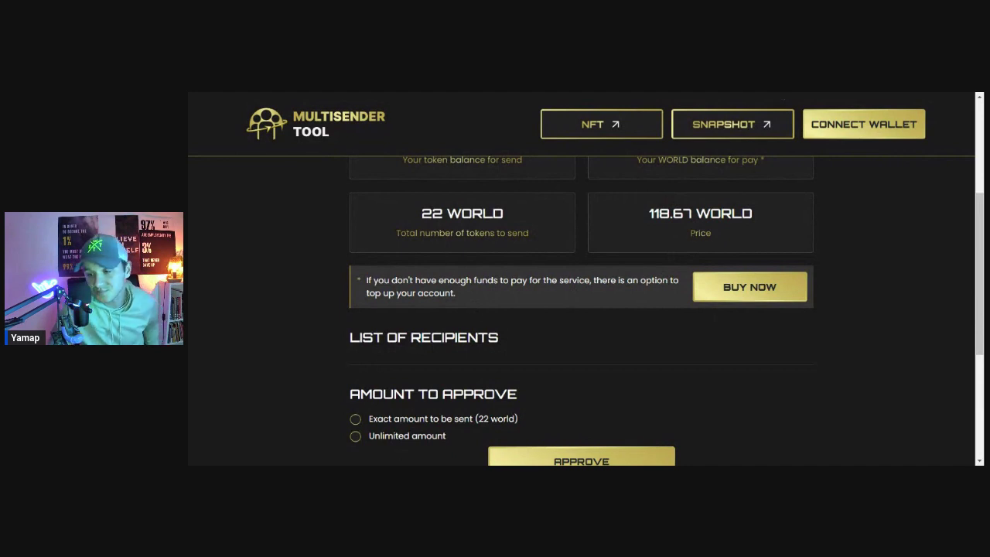
{"action": "scroll", "coordinate": [581, 309], "scroll_direction": "down", "scroll_amount": 1}
{"action": "scroll", "coordinate": [534, 305], "scroll_direction": "down", "scroll_amount": 1}
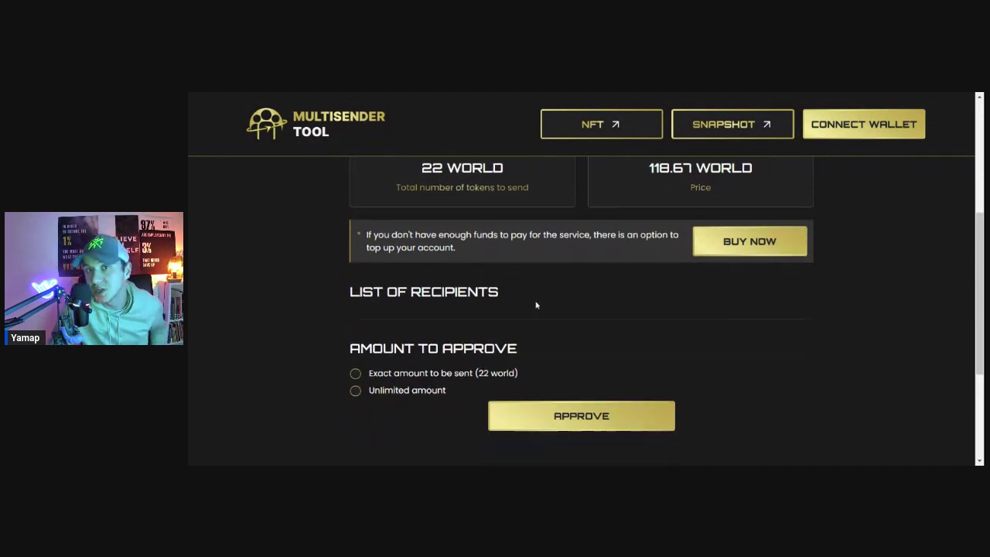
Step: Approve the 22 WORLD and run the multisend until '22 WORLD SENT' shows
{"action": "left_click", "coordinate": [549, 411]}
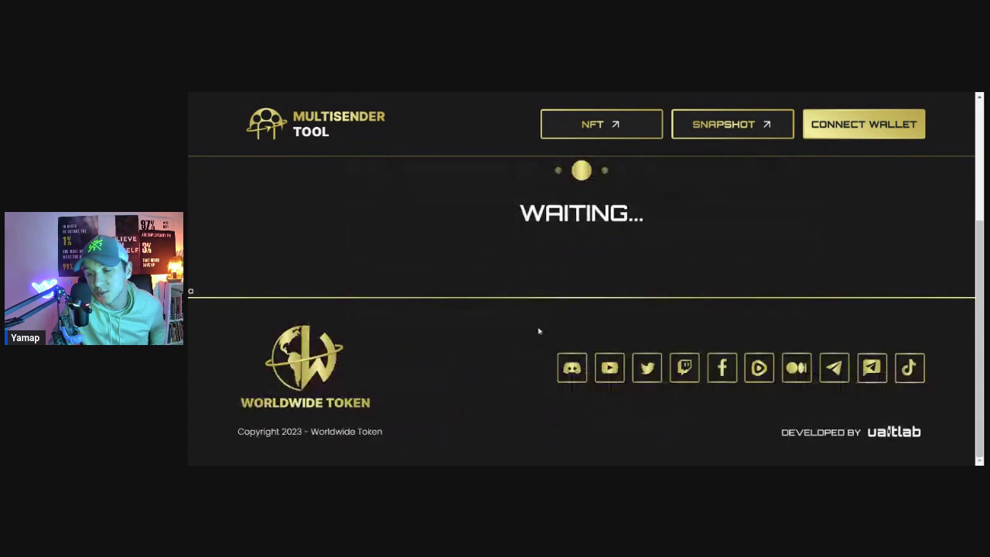
{"action": "scroll", "coordinate": [575, 332], "scroll_direction": "down", "scroll_amount": 1}
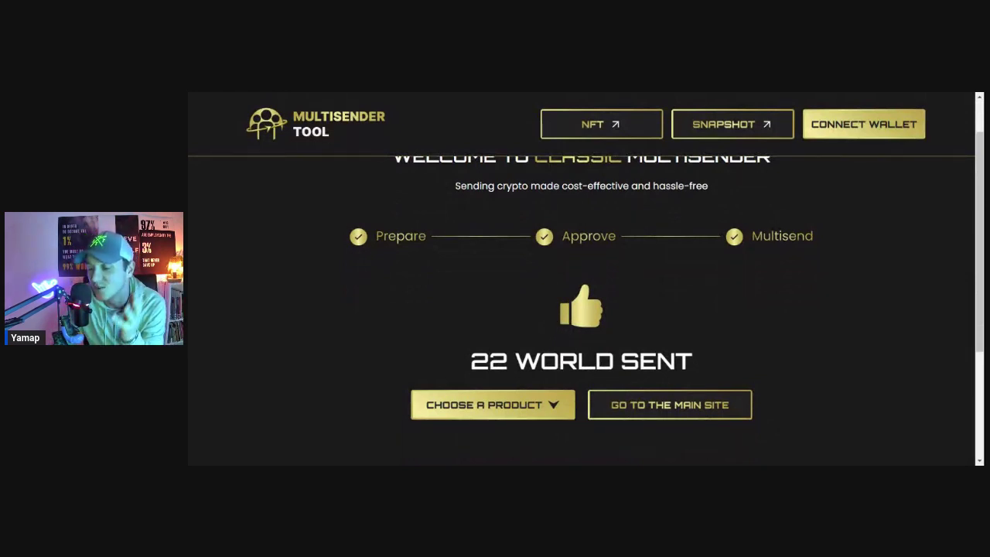
{"action": "scroll", "coordinate": [540, 296], "scroll_direction": "up", "scroll_amount": 1}
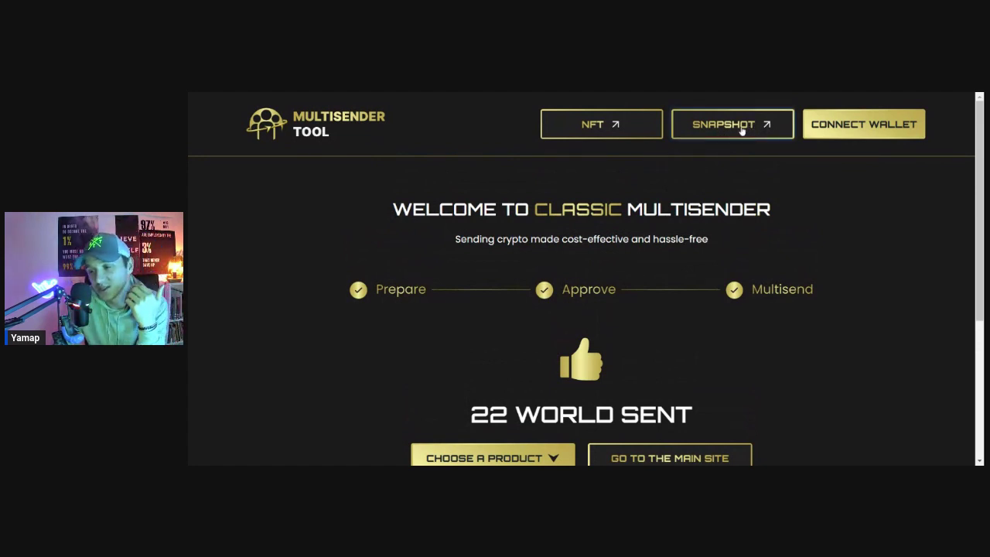
Step: Switch to the Snapshot multisender and proceed to its Approval step
{"action": "left_click", "coordinate": [741, 130]}
{"action": "scroll", "coordinate": [541, 286], "scroll_direction": "down", "scroll_amount": 1}
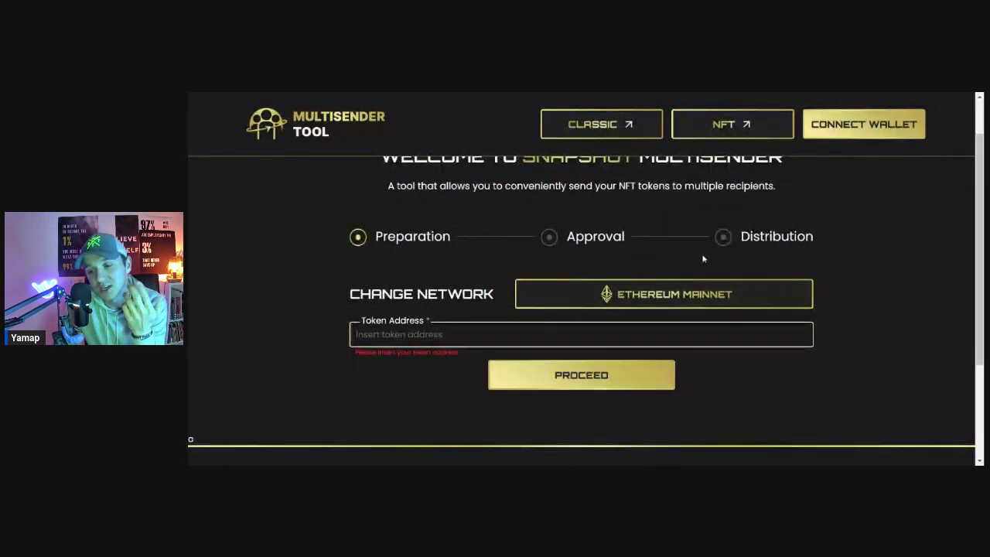
{"action": "left_click", "coordinate": [600, 375]}
{"action": "scroll", "coordinate": [527, 347], "scroll_direction": "down", "scroll_amount": 1}
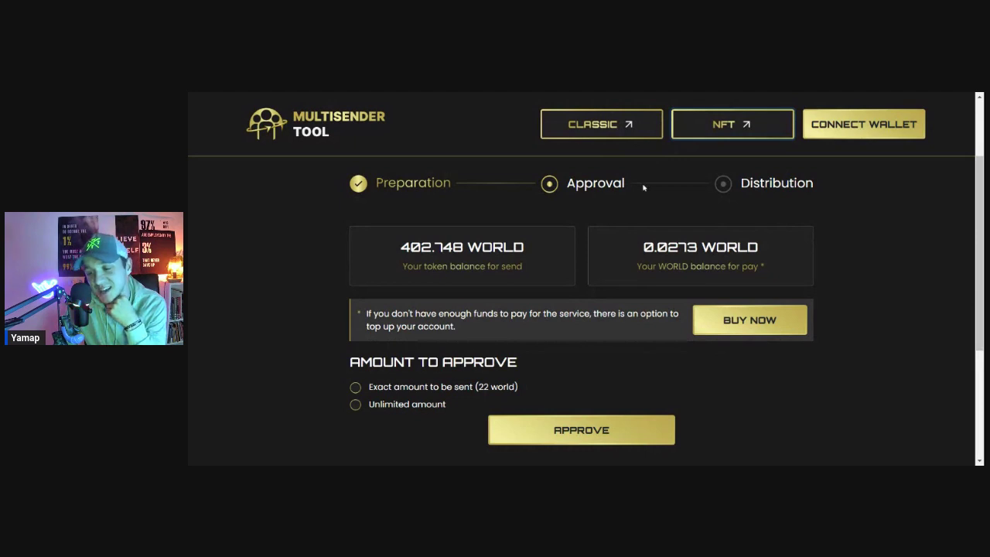
{"action": "scroll", "coordinate": [703, 279], "scroll_direction": "down", "scroll_amount": 3}
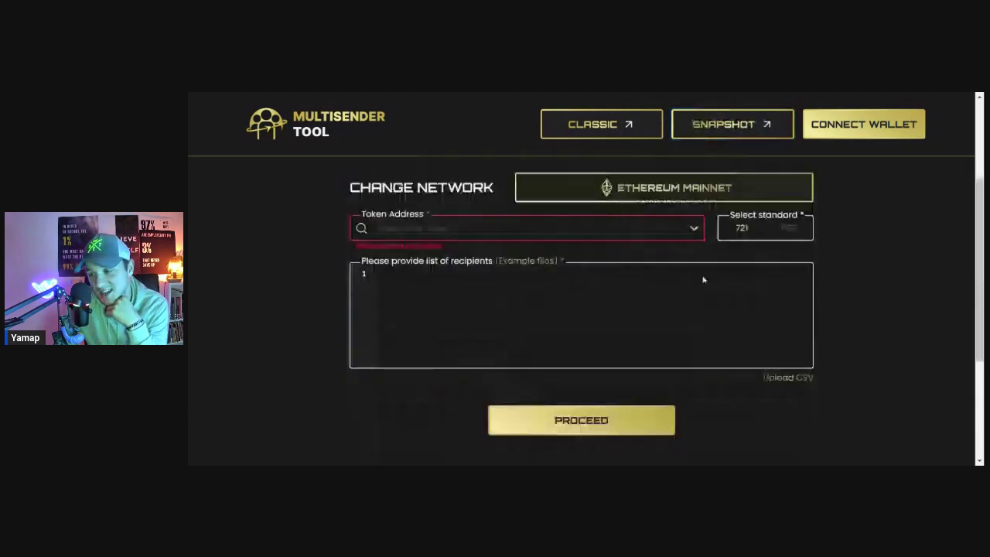
Step: Choose 1155 as the NFT token standard
{"action": "left_click", "coordinate": [785, 234]}
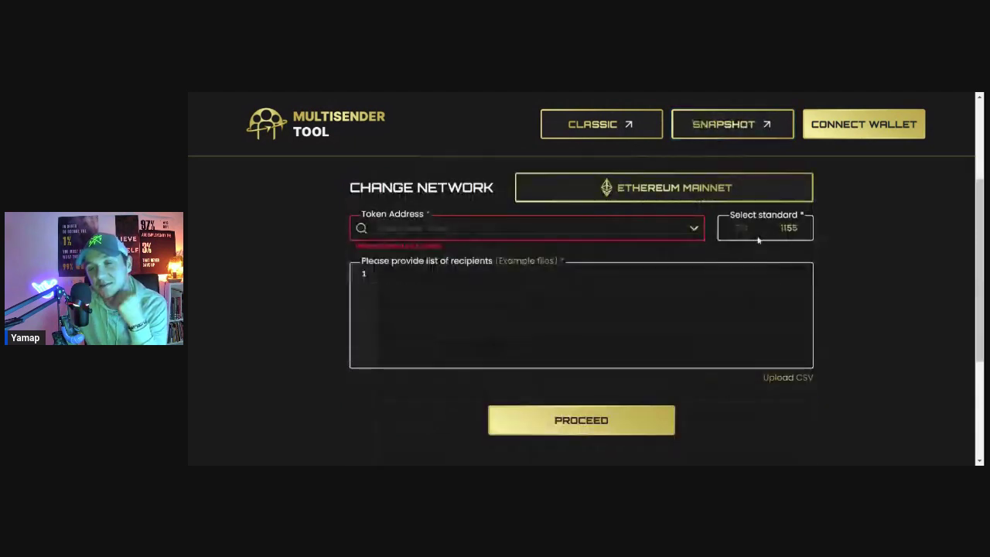